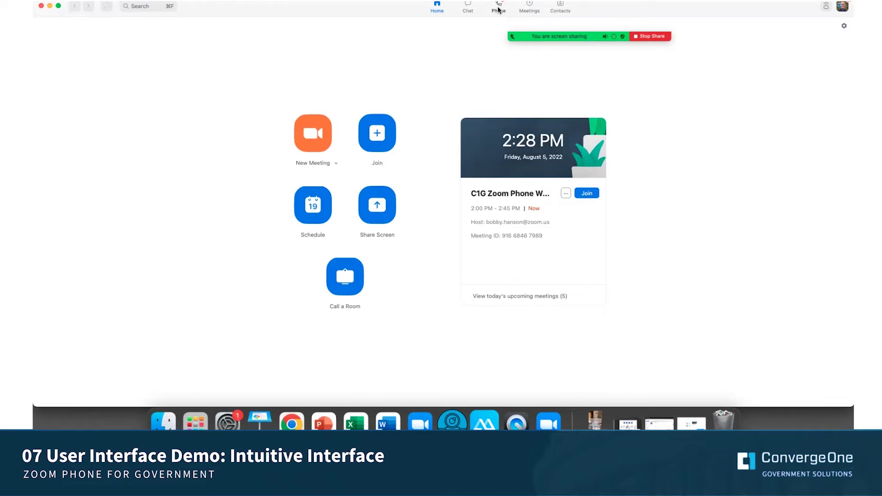
# - Open the phone dialer and choose Hide Caller ID (default) as the outgoing caller ID
pyautogui.click(499, 10)
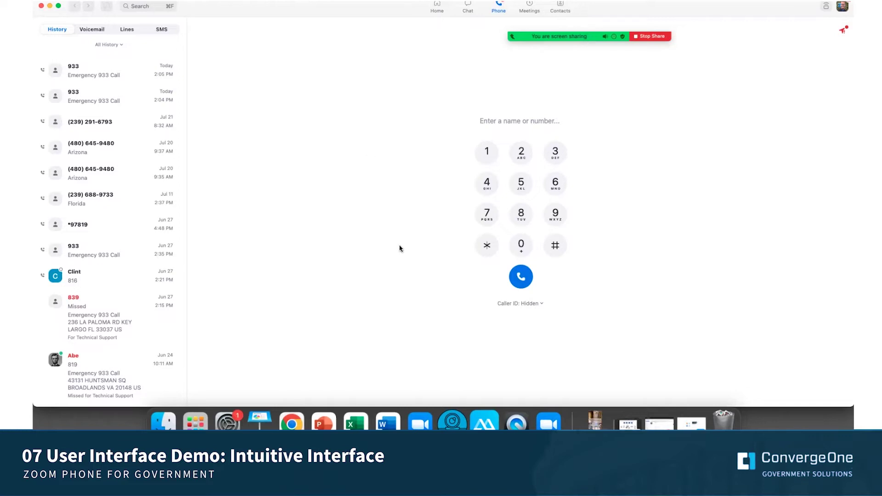
pyautogui.click(542, 305)
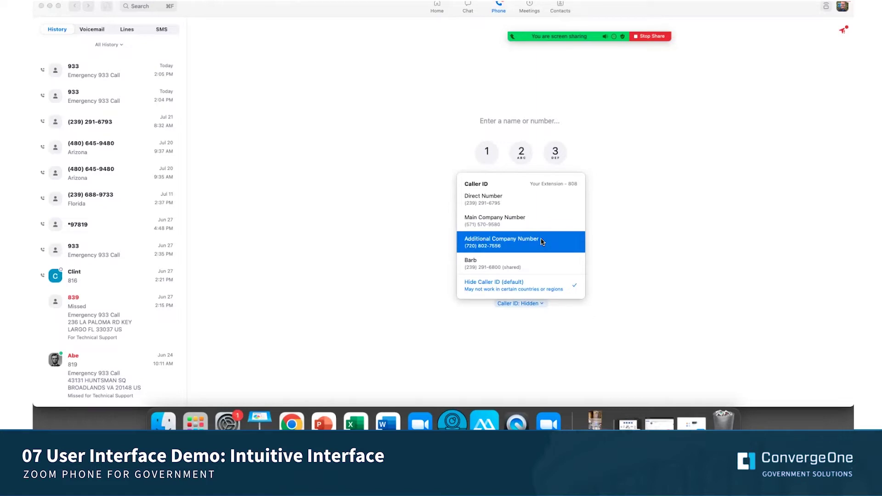
pyautogui.click(537, 287)
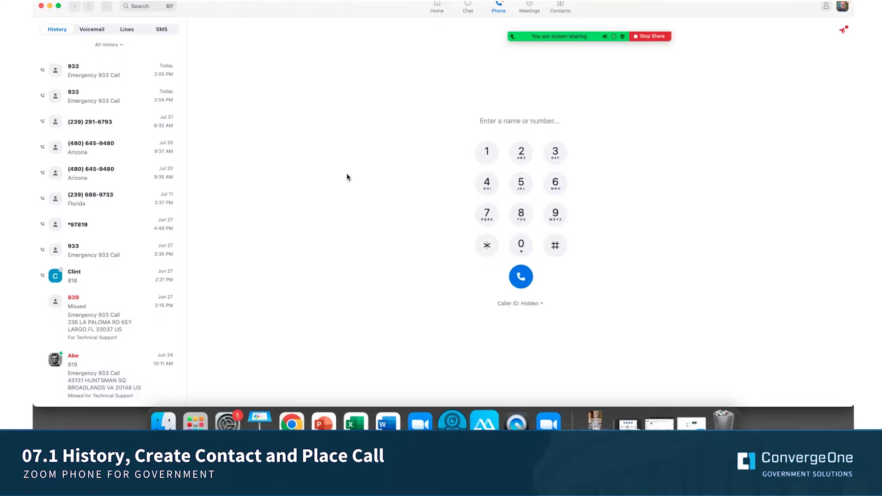
# - View the Create Google Contact form for the Jul 21 call history entry and dismiss it without creating the contact
pyautogui.moveTo(140, 72)
pyautogui.click(168, 123)
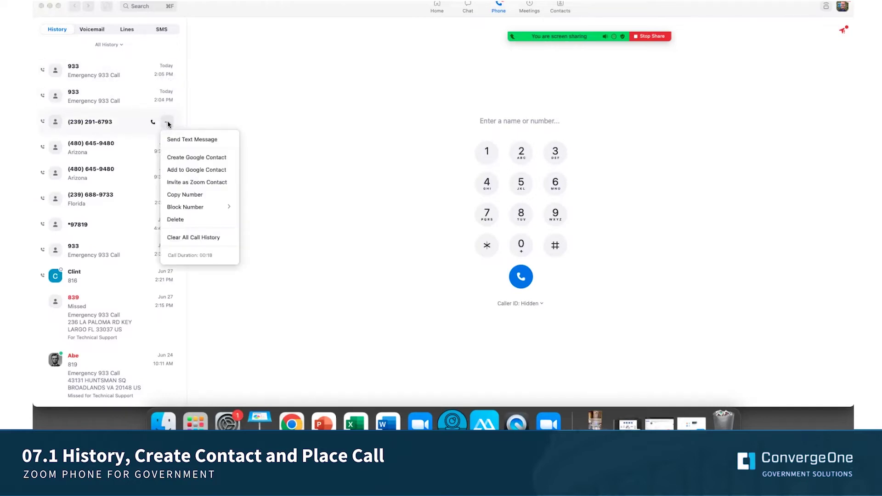
pyautogui.click(209, 156)
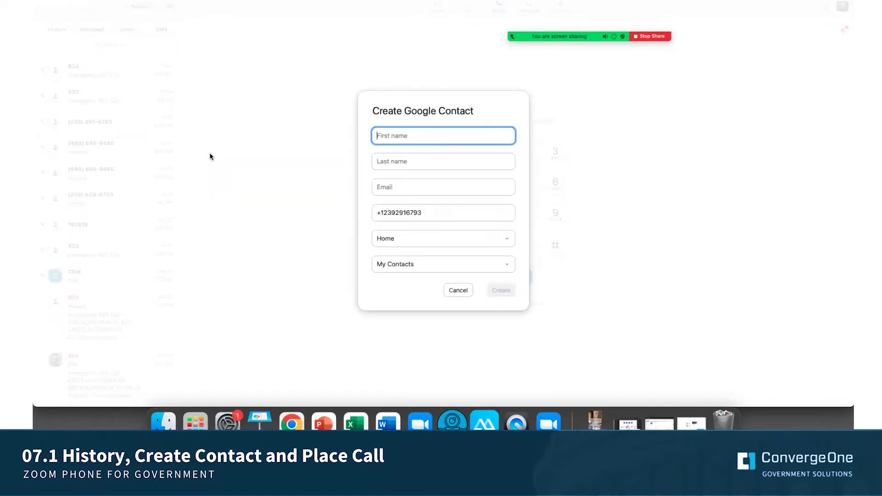
pyautogui.click(458, 291)
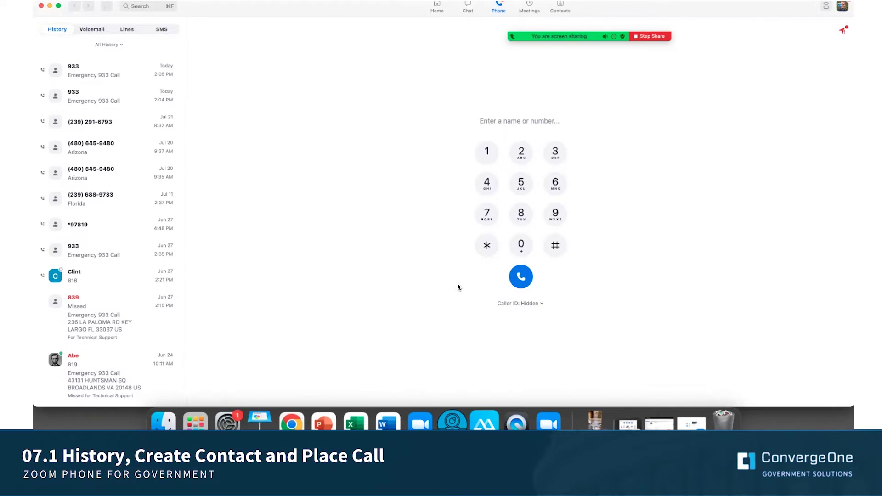
# - Set the outgoing caller ID to the Direct Number
pyautogui.click(520, 304)
pyautogui.click(510, 203)
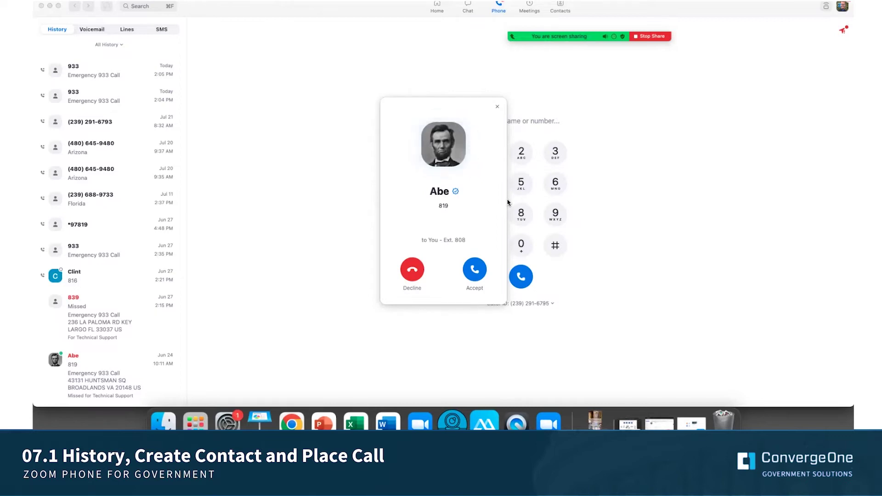
# - Answer the incoming call with the microphone muted and end it
pyautogui.click(469, 269)
pyautogui.click(487, 169)
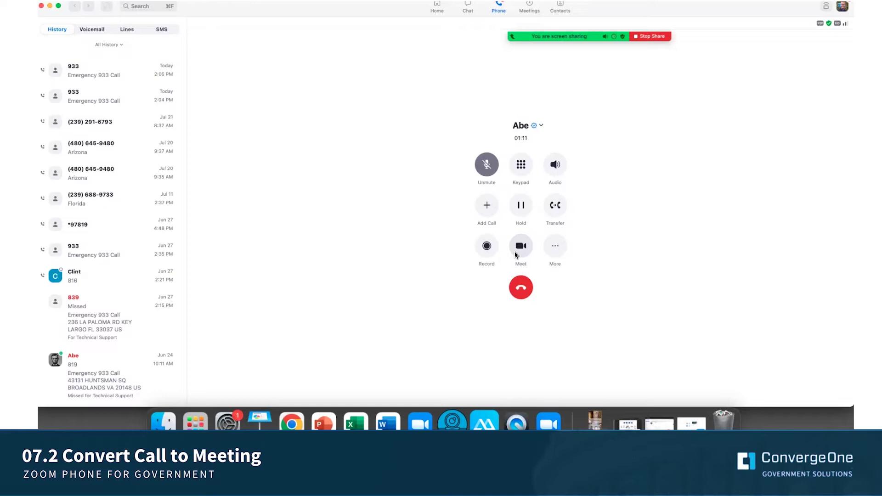
pyautogui.click(522, 289)
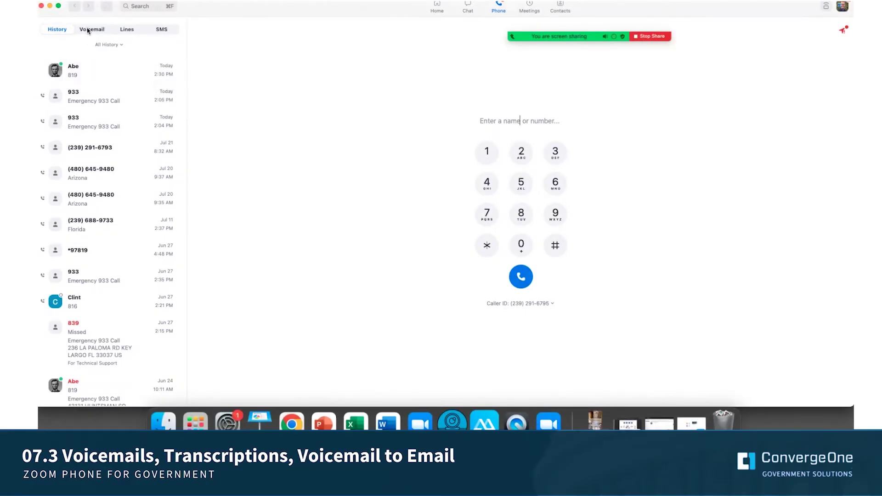
# - Read the transcript of the Jun 2 voicemail and collapse its details again
pyautogui.click(88, 30)
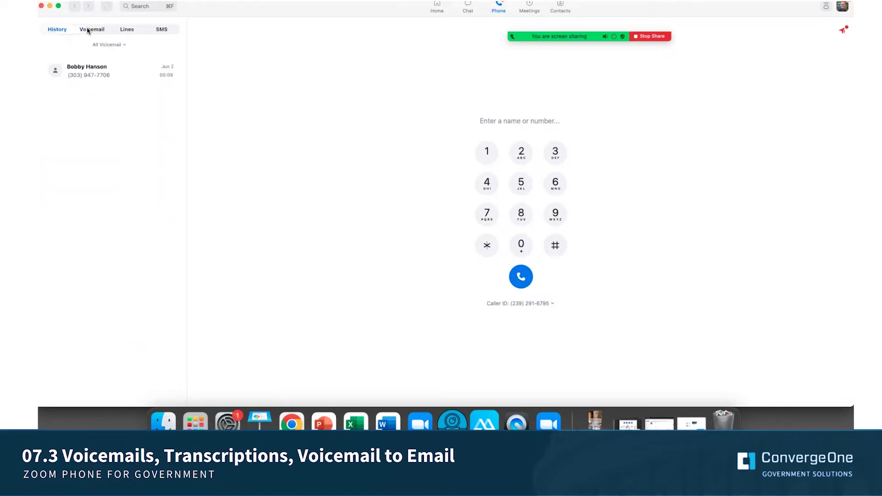
pyautogui.click(88, 70)
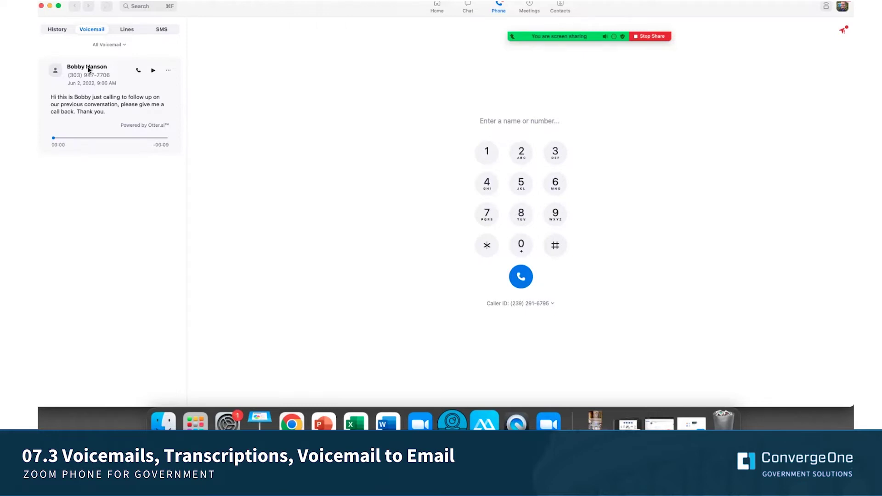
pyautogui.click(90, 70)
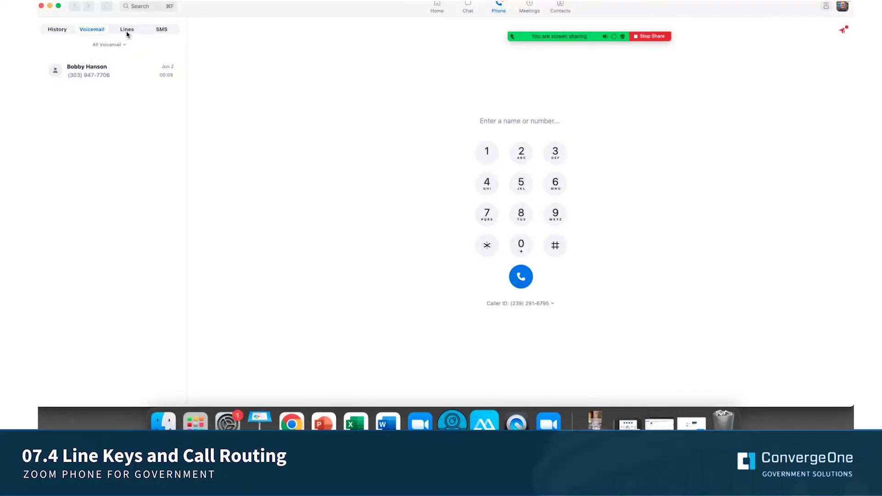
# - View the shared and monitored lines and check the caller ID choices without changing the selection
pyautogui.click(128, 31)
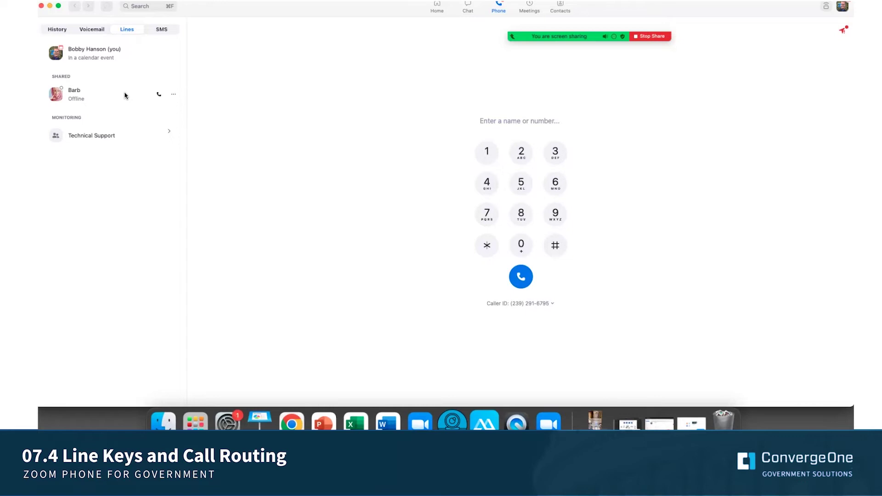
pyautogui.click(553, 304)
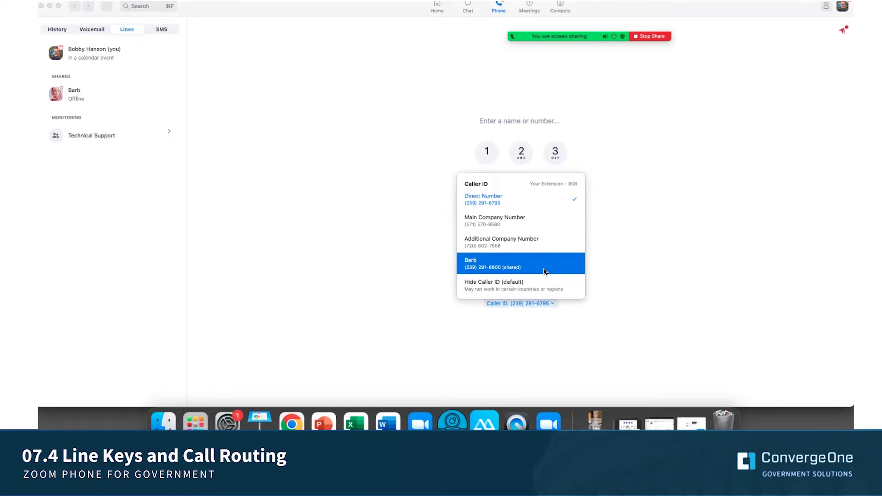
pyautogui.click(363, 261)
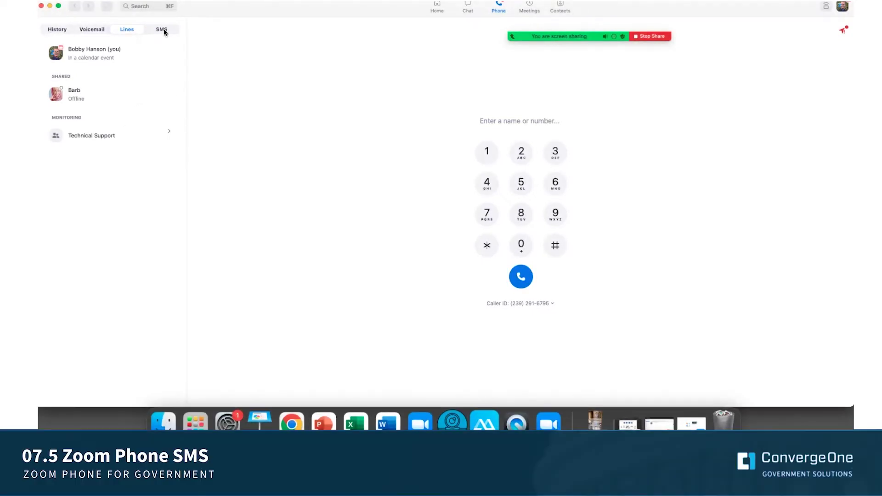
# - Look over the list of SMS conversations and return to the call history
pyautogui.click(164, 31)
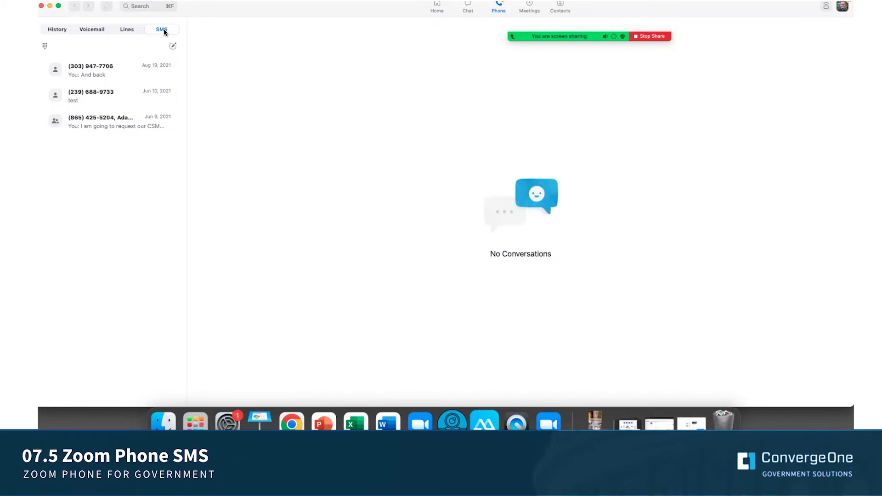
pyautogui.moveTo(174, 77)
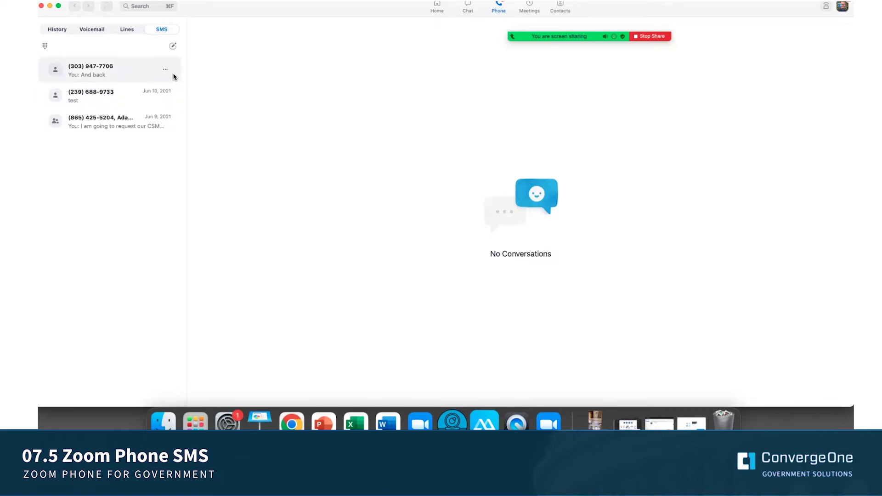
pyautogui.moveTo(171, 93)
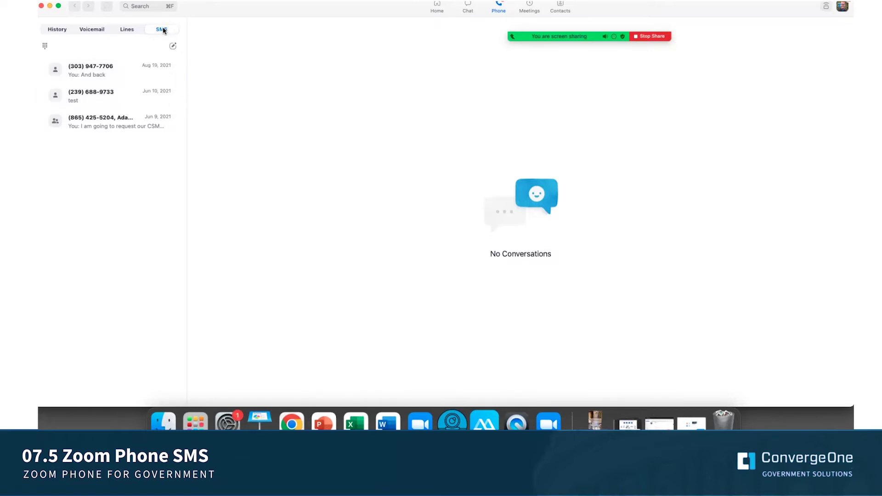
pyautogui.click(56, 30)
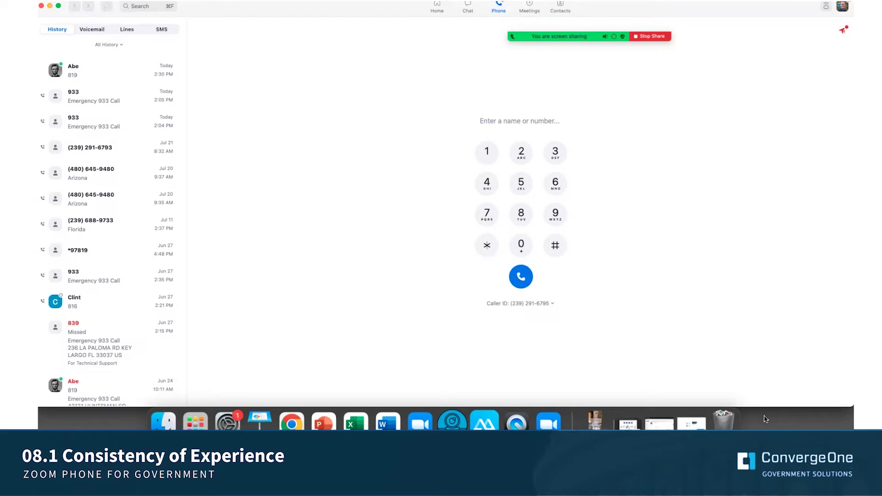
# - Show the mirrored mobile phone screen window and put it away again
pyautogui.click(598, 422)
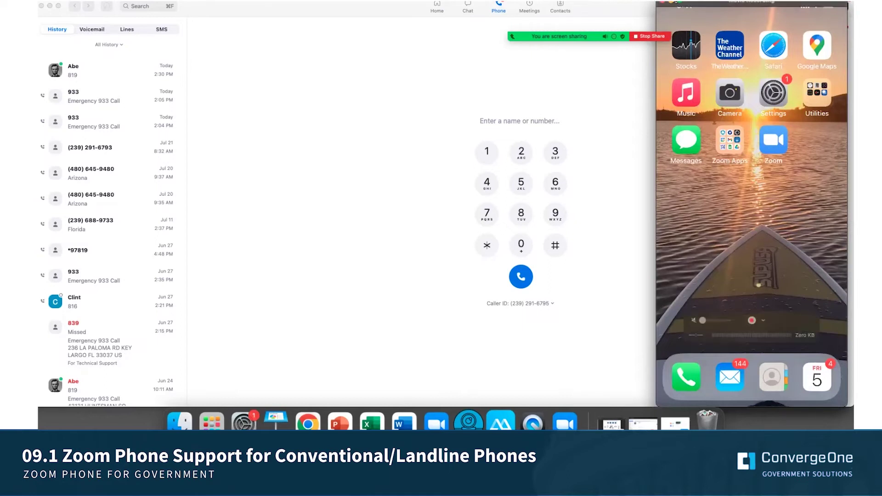
pyautogui.click(671, 2)
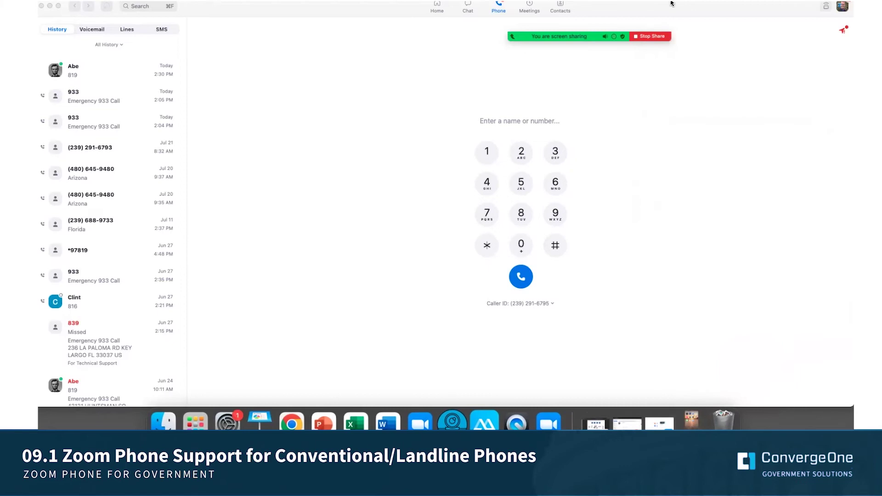
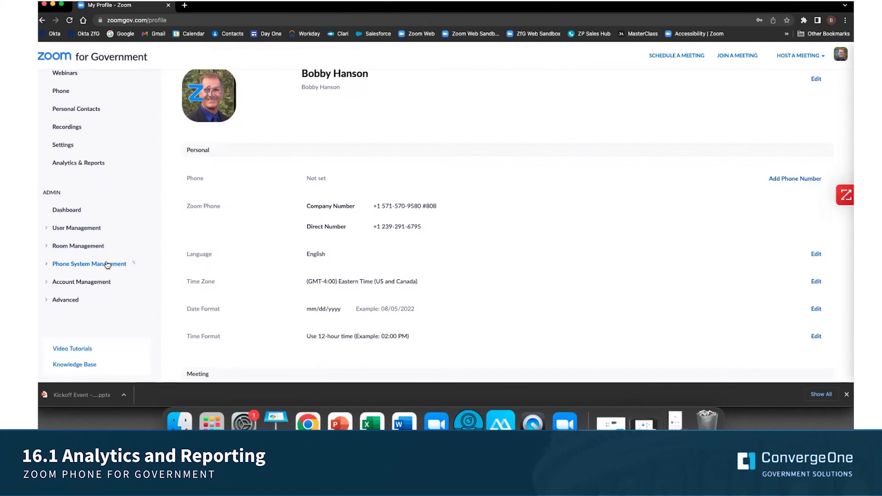
# - Open the phone system's call logs, set the start date to 06/01/2022, and review the listed calls
pyautogui.scroll(-5, 105, 263)
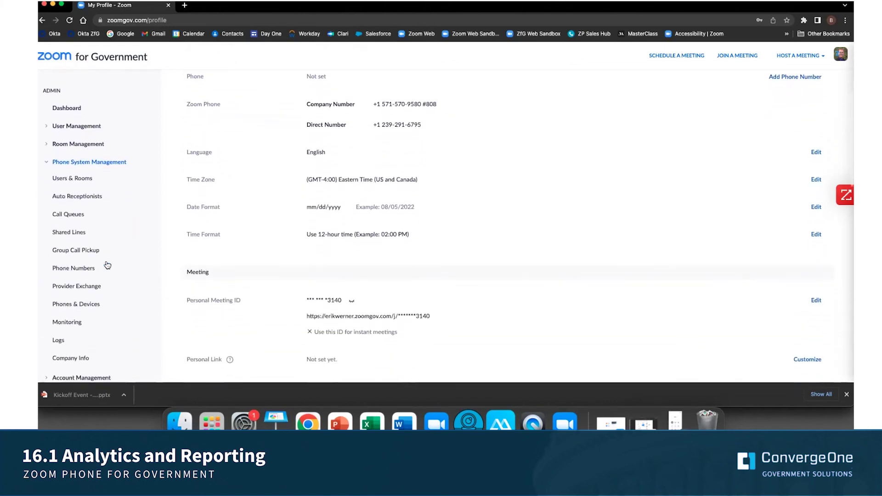
pyautogui.click(56, 341)
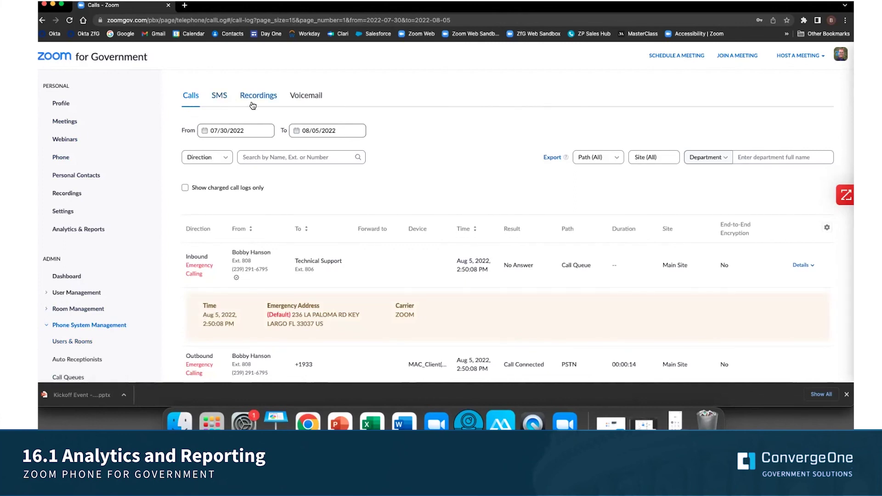
pyautogui.click(241, 130)
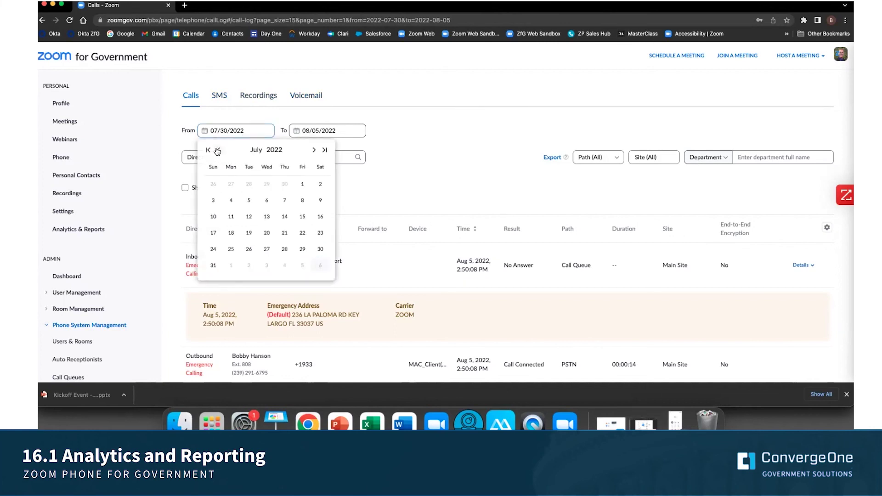
pyautogui.click(219, 151)
pyautogui.click(267, 184)
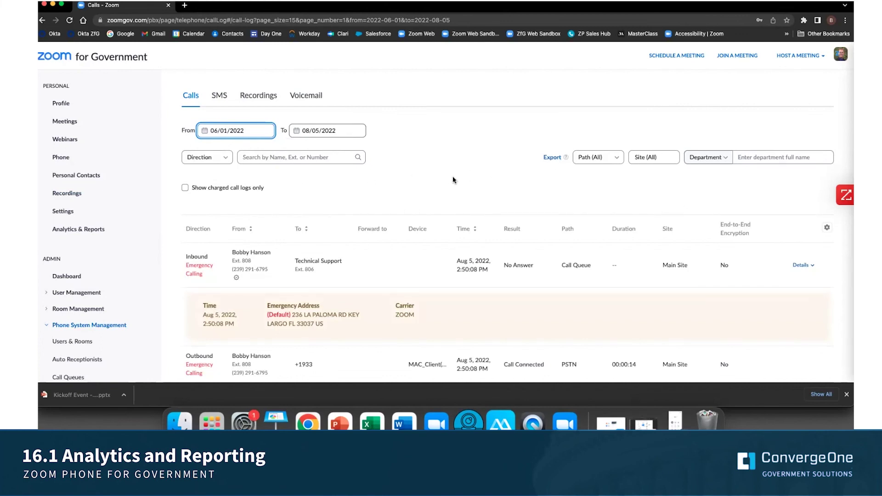
pyautogui.scroll(-3, 453, 179)
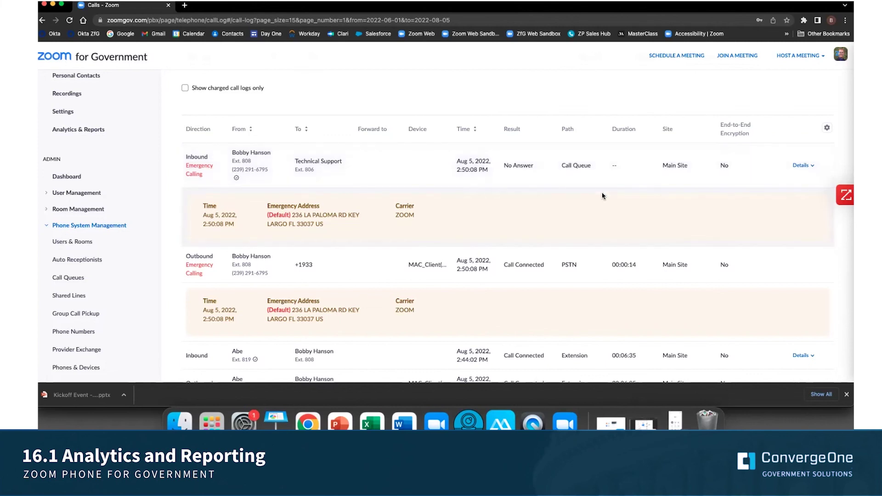
# - Open the admin dashboard and show its Zoom Phone quality of service overview
pyautogui.scroll(4, 603, 196)
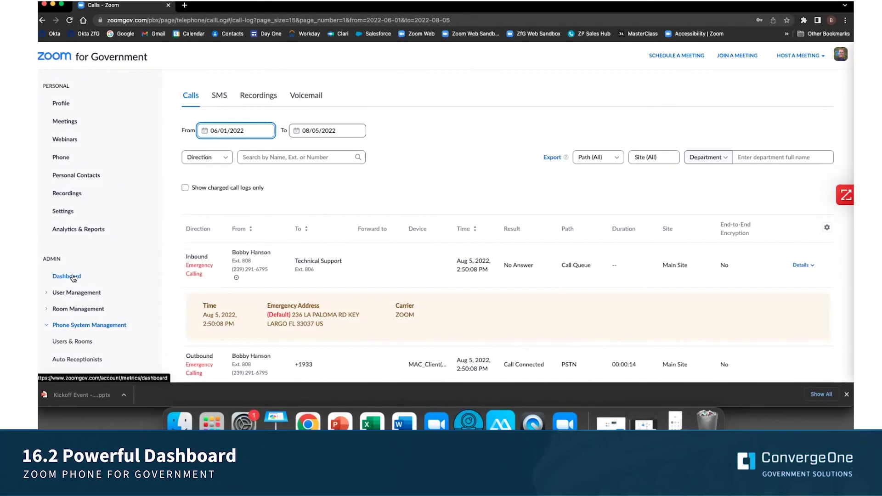
pyautogui.click(73, 278)
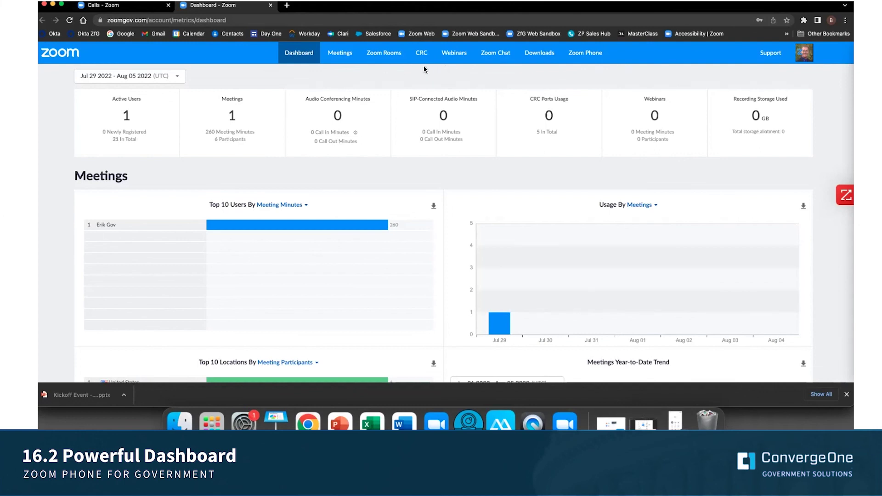
pyautogui.click(597, 56)
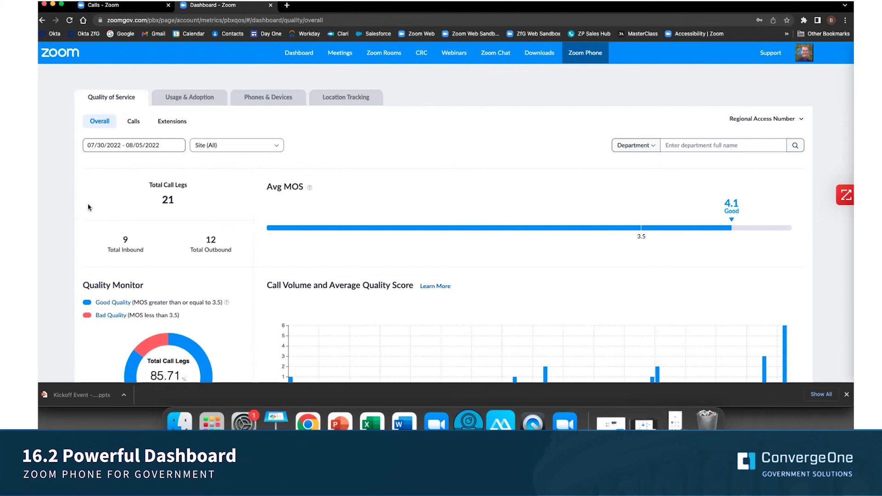
# - Drill into the bad-quality call legs in the Quality Monitor and expand the details of the outbound call from Aug 5, 2022, 2:44 PM
pyautogui.scroll(-5, 86, 207)
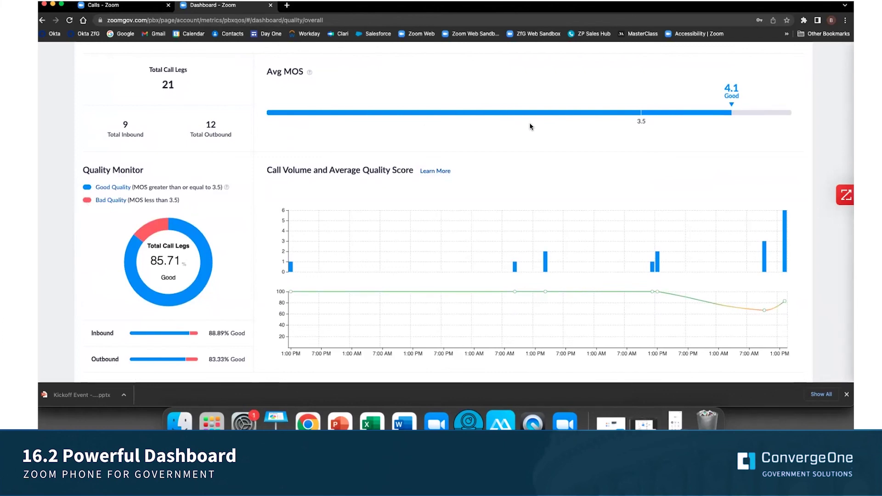
pyautogui.moveTo(206, 257)
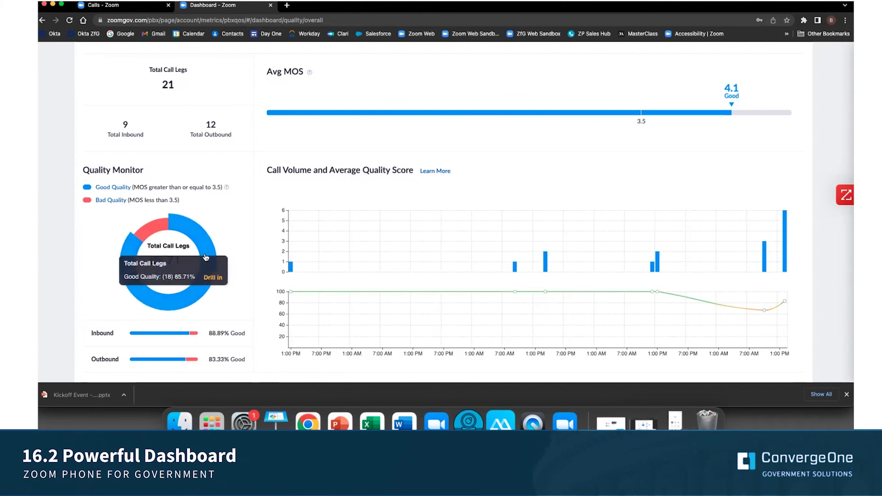
pyautogui.moveTo(157, 228)
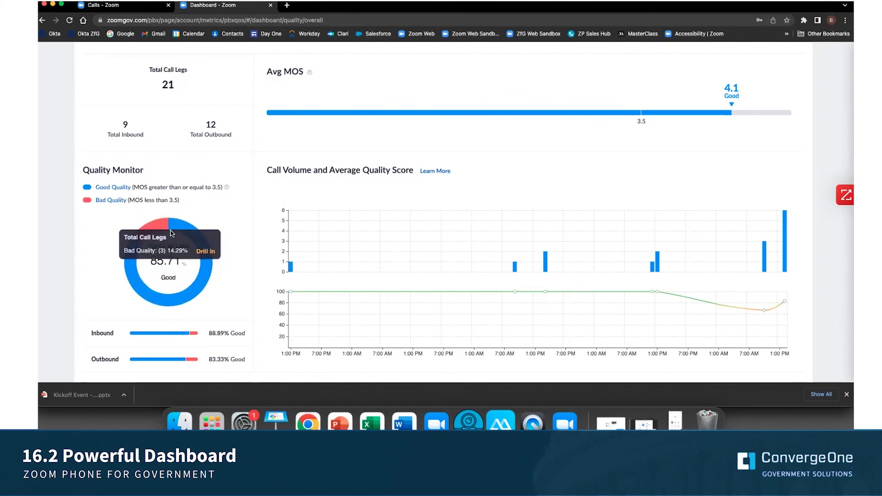
pyautogui.click(205, 251)
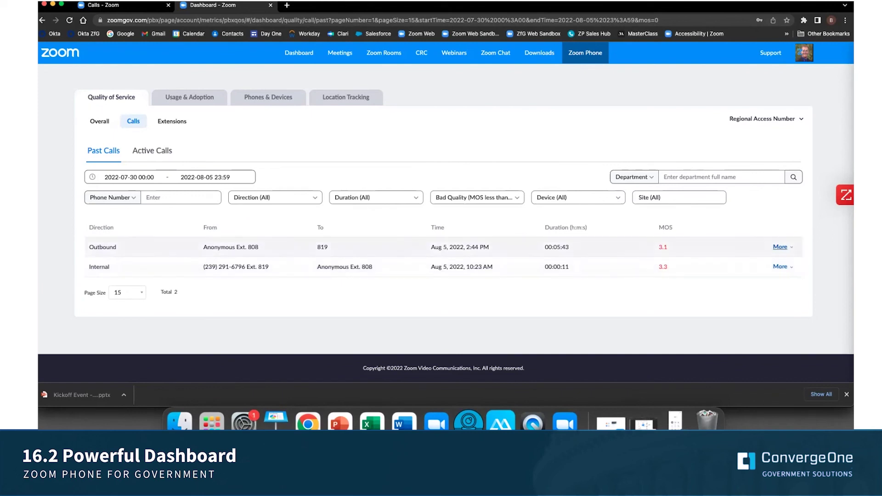
pyautogui.click(780, 247)
pyautogui.scroll(-2, 756, 284)
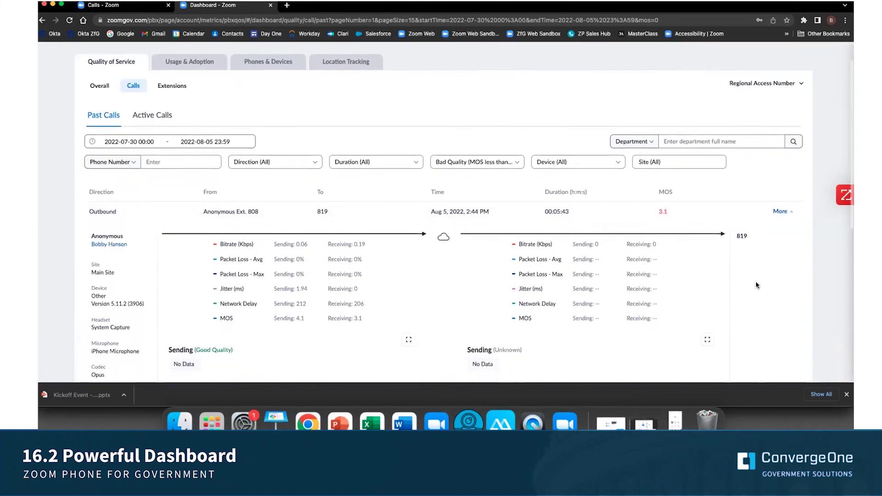
# - Review the expanded call's quality metrics and device details, and return to the overall quality of service overview
pyautogui.scroll(-2, 756, 285)
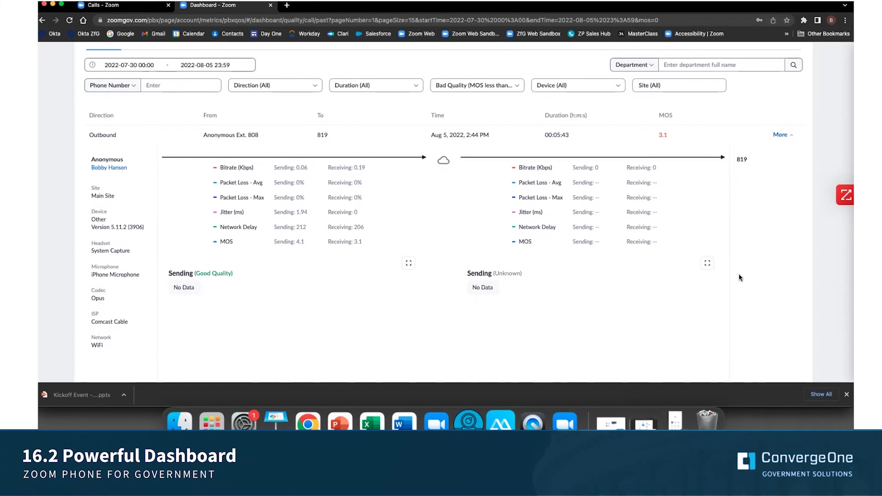
pyautogui.scroll(5, 739, 275)
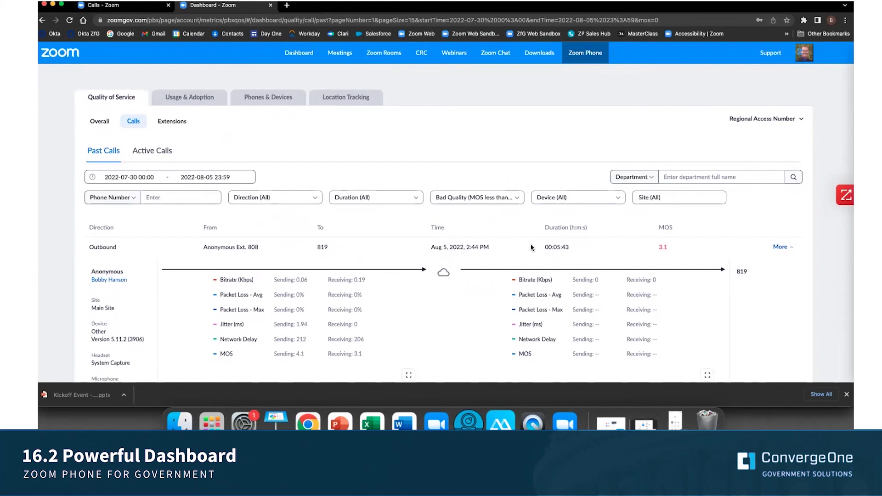
pyautogui.click(106, 125)
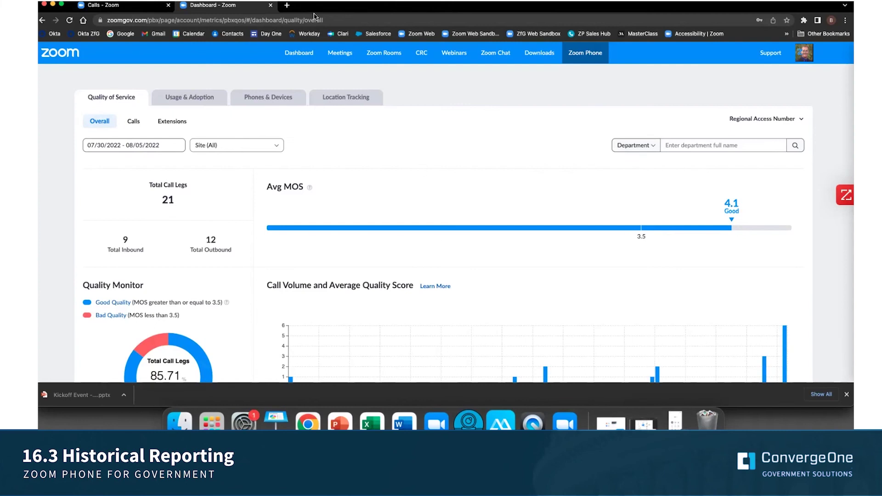
# - Switch back to the call logs page and open Call Queue Real-time Analytics from the personal Analytics & Reports
pyautogui.click(115, 5)
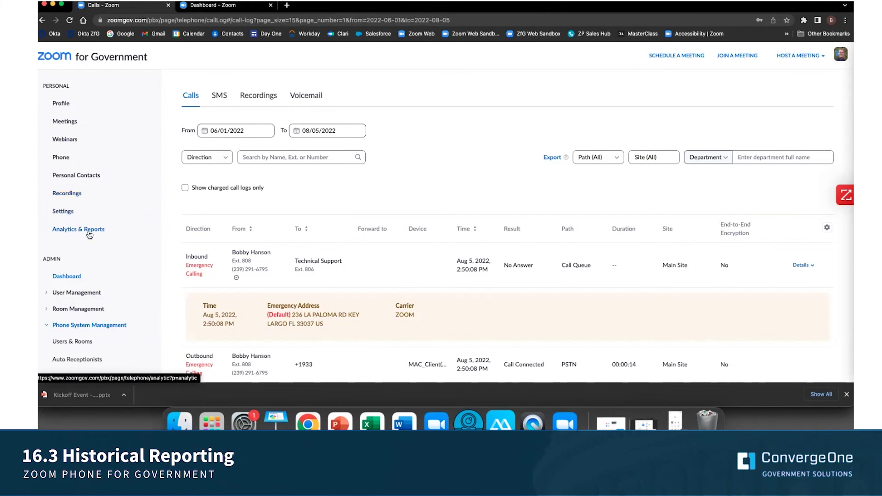
pyautogui.doubleClick(60, 82)
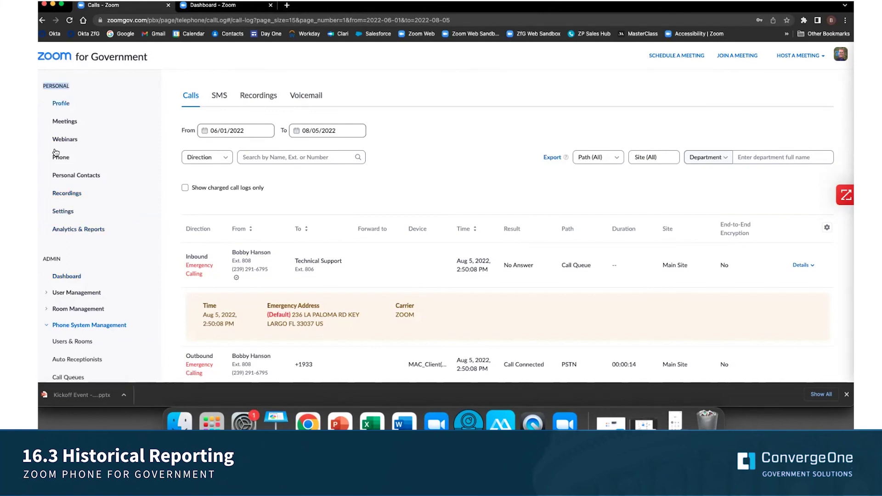
pyautogui.click(73, 230)
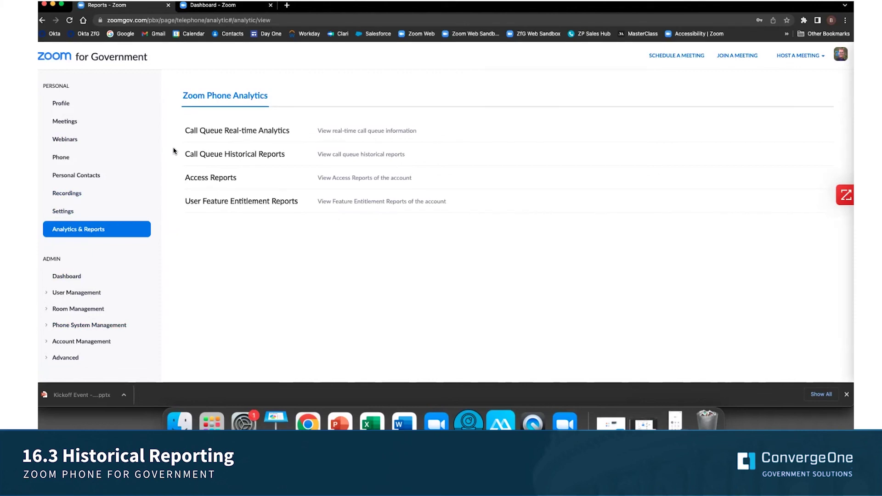
pyautogui.click(207, 133)
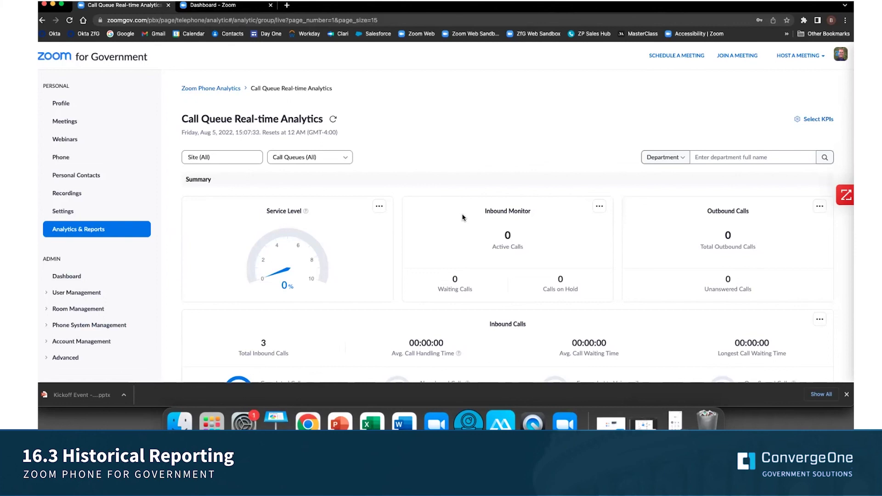
# - Review the real-time queue summary, the Service Level card's Threshold option, inbound calls, member availability and the call queue list
pyautogui.scroll(-1, 464, 218)
pyautogui.scroll(-1, 463, 218)
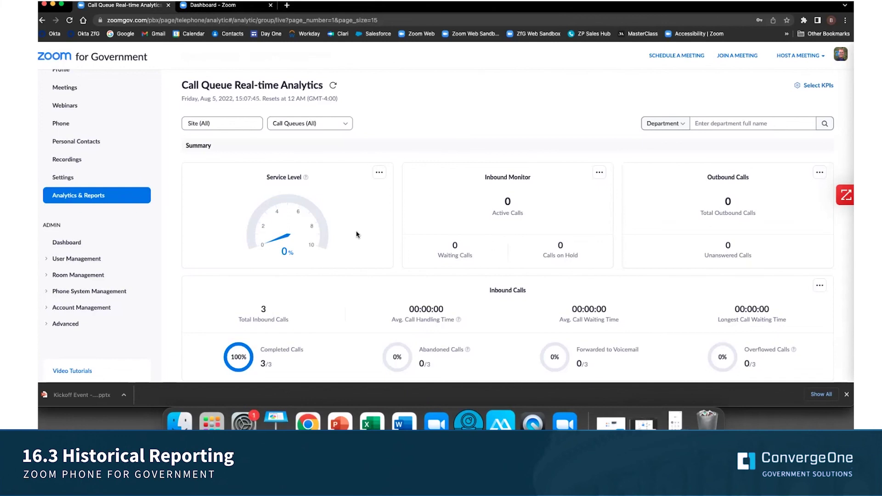
pyautogui.click(379, 175)
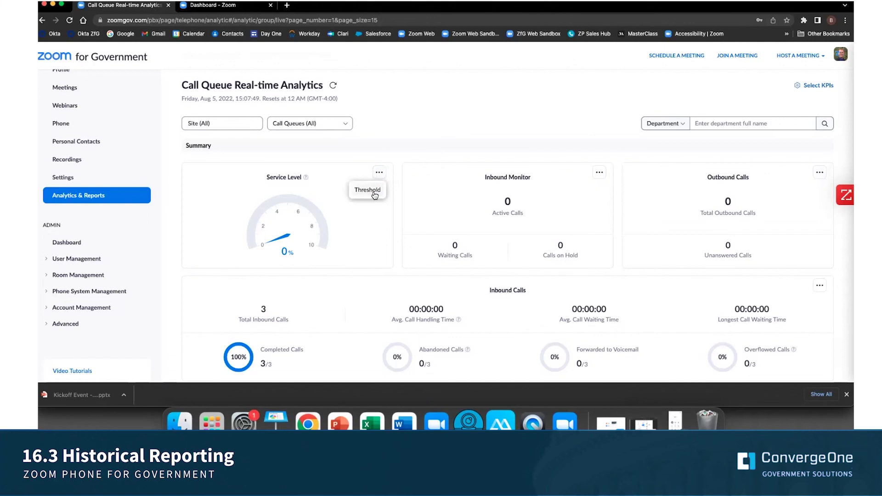
pyautogui.scroll(-1, 232, 221)
pyautogui.scroll(-10, 231, 221)
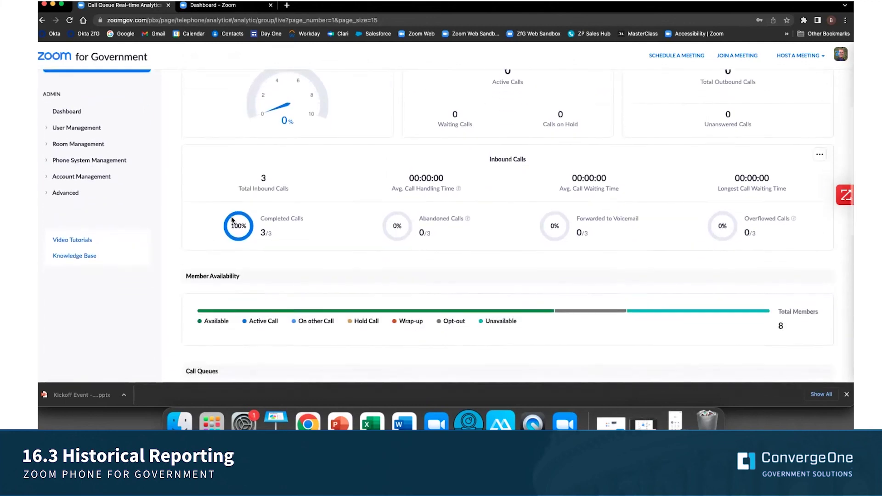
pyautogui.scroll(-1, 231, 218)
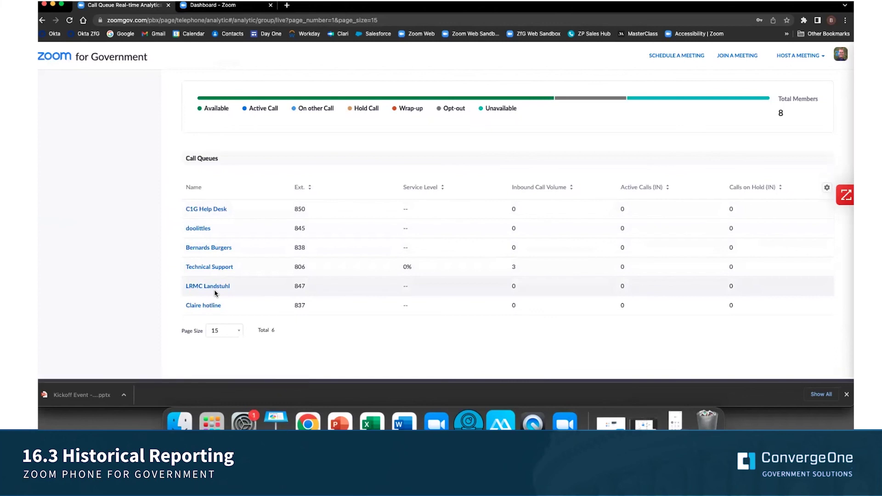
# - Open the C1G Help Desk queue's real-time details and turn on receiving queue calls for the opted-out member
pyautogui.click(217, 211)
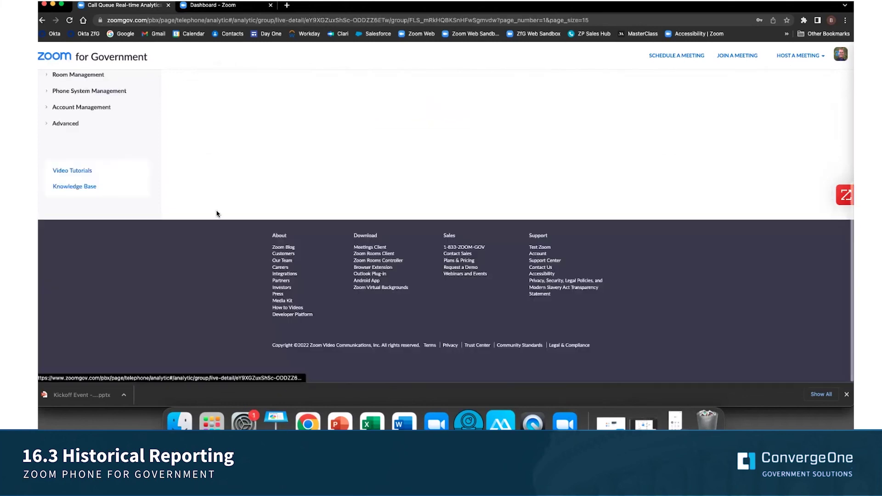
pyautogui.scroll(-8, 218, 209)
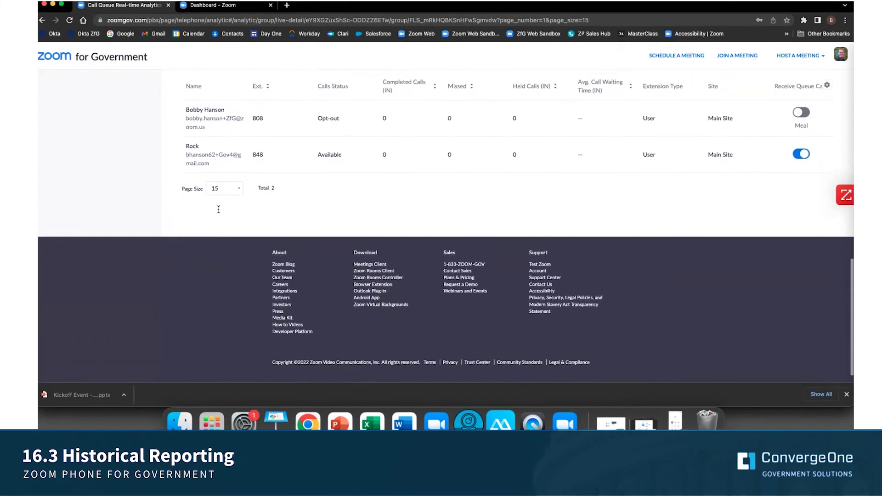
pyautogui.scroll(1, 219, 209)
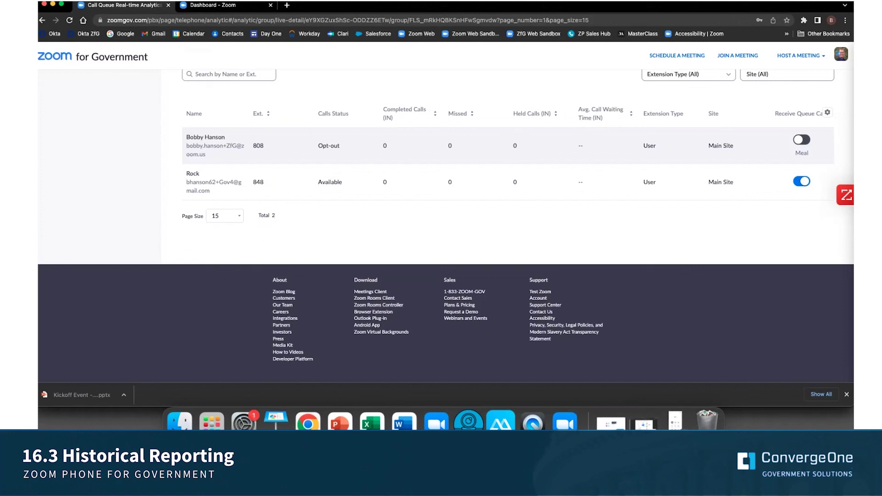
pyautogui.click(802, 140)
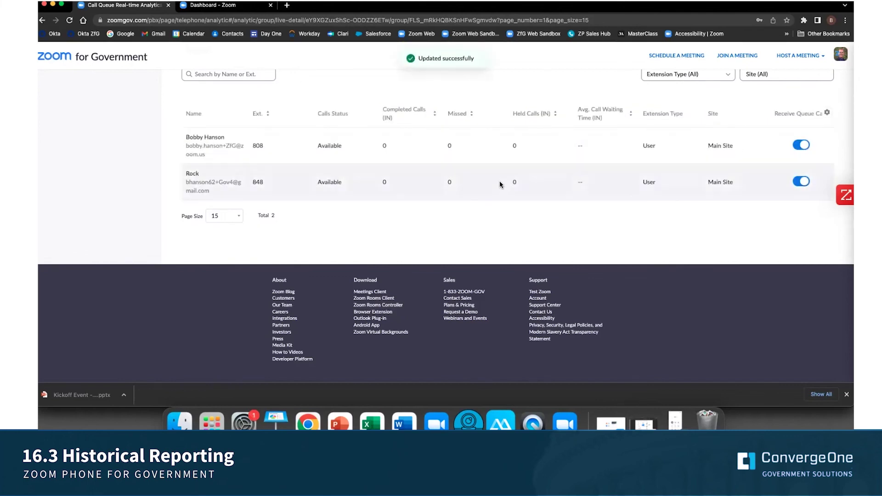
# - Leave the C1G Help Desk analytics and open the personal Profile page
pyautogui.scroll(15, 500, 184)
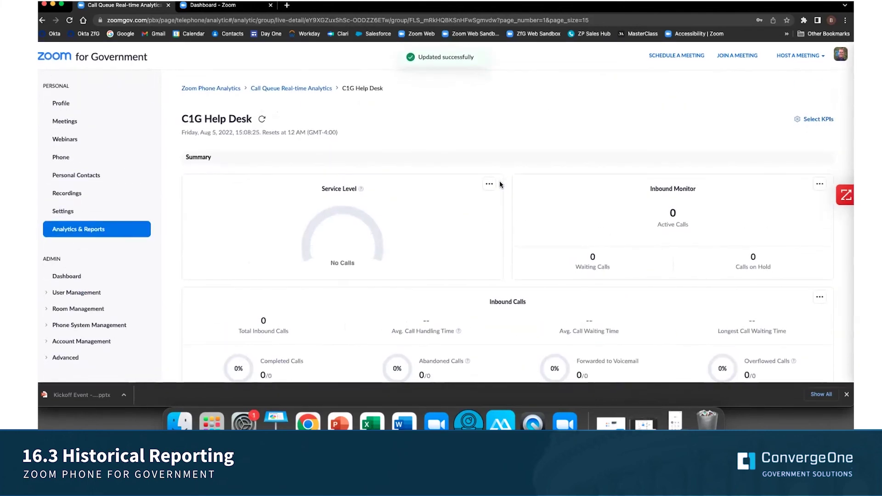
pyautogui.click(50, 103)
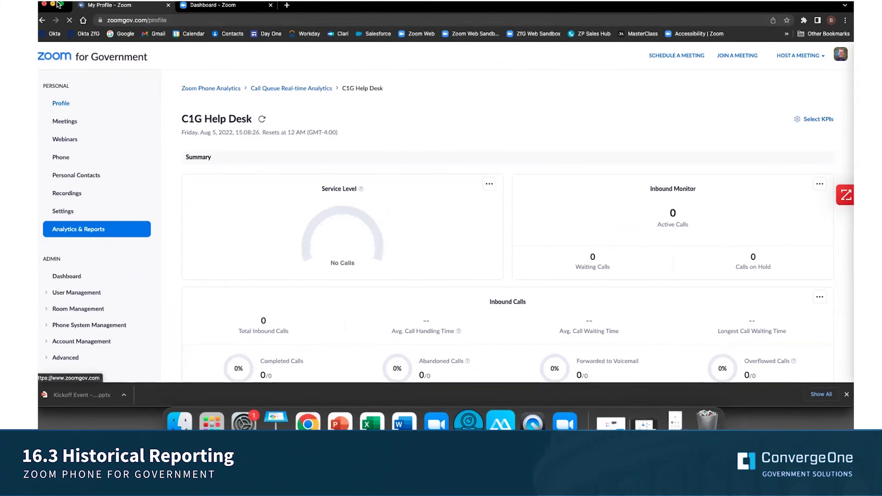